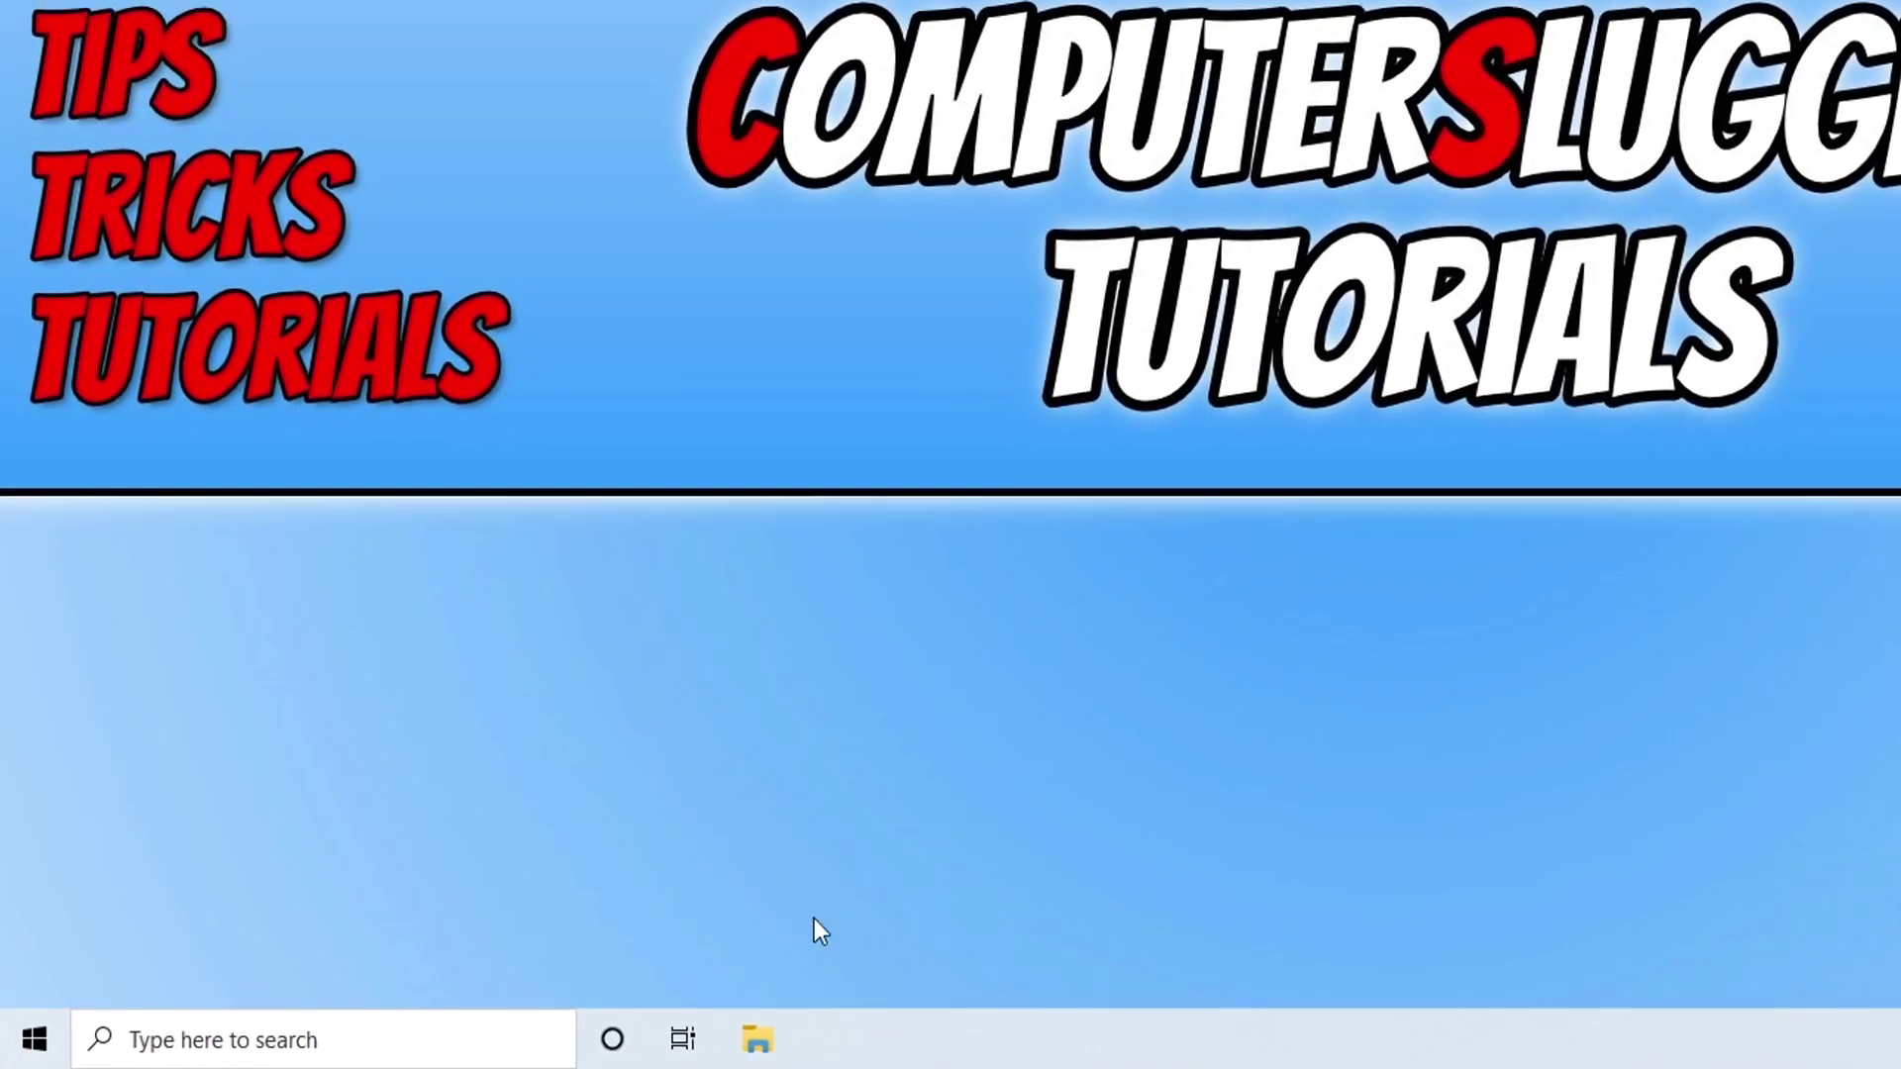
Step: Reach Power & sleep under System from the Start button's shortcut menu
right_click(27, 1045)
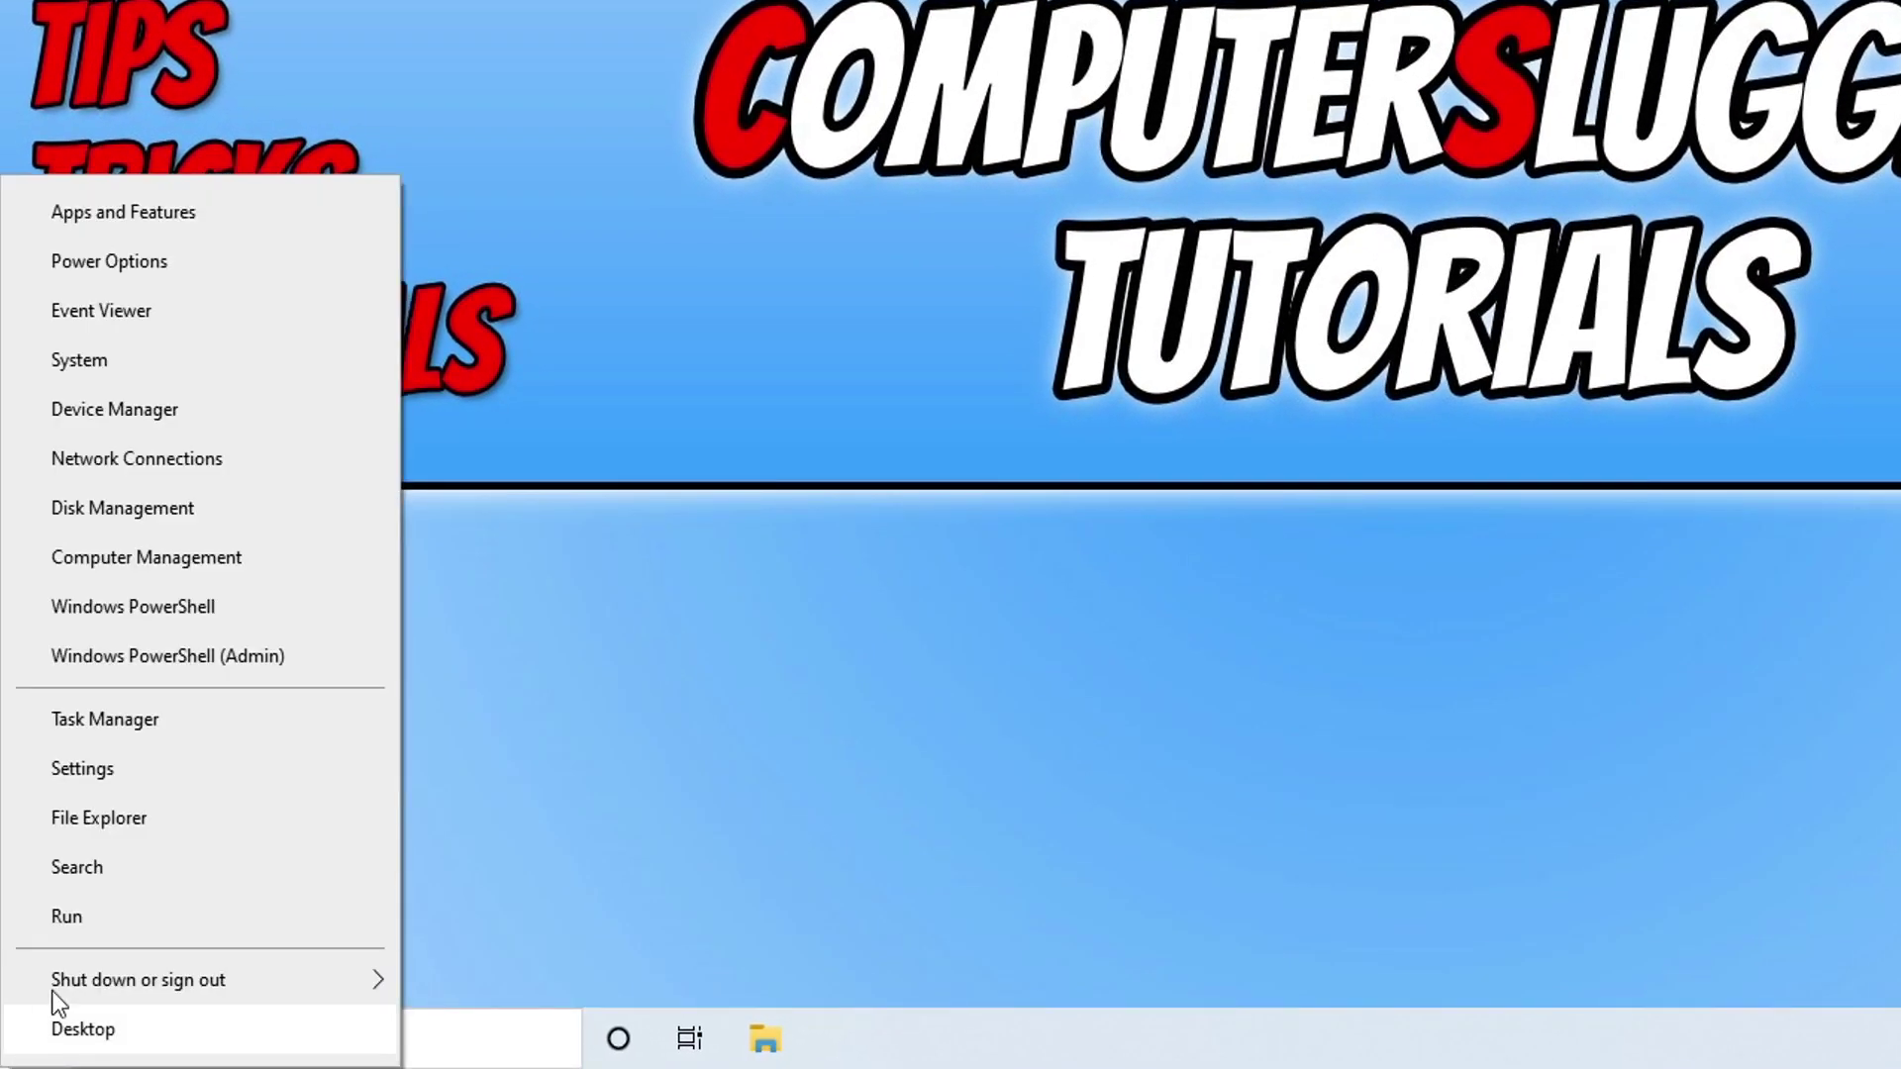
click(228, 769)
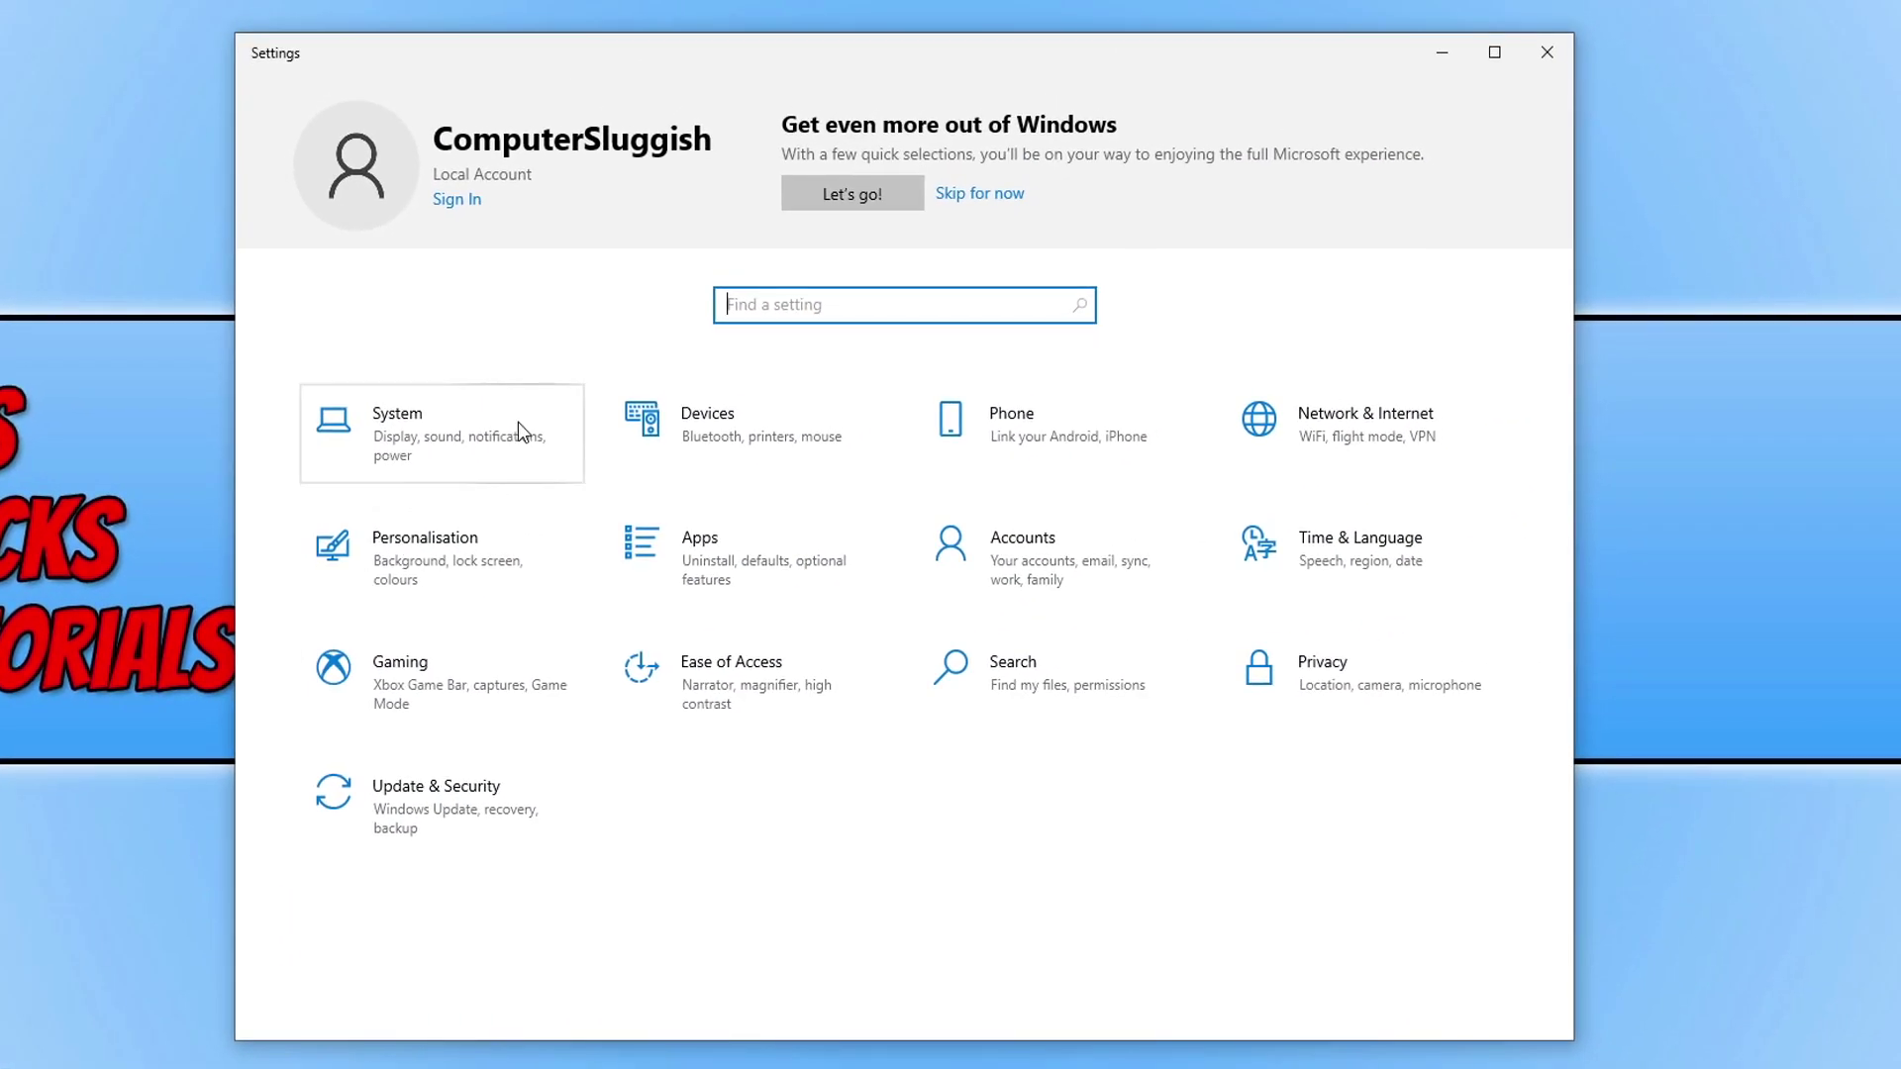
click(519, 430)
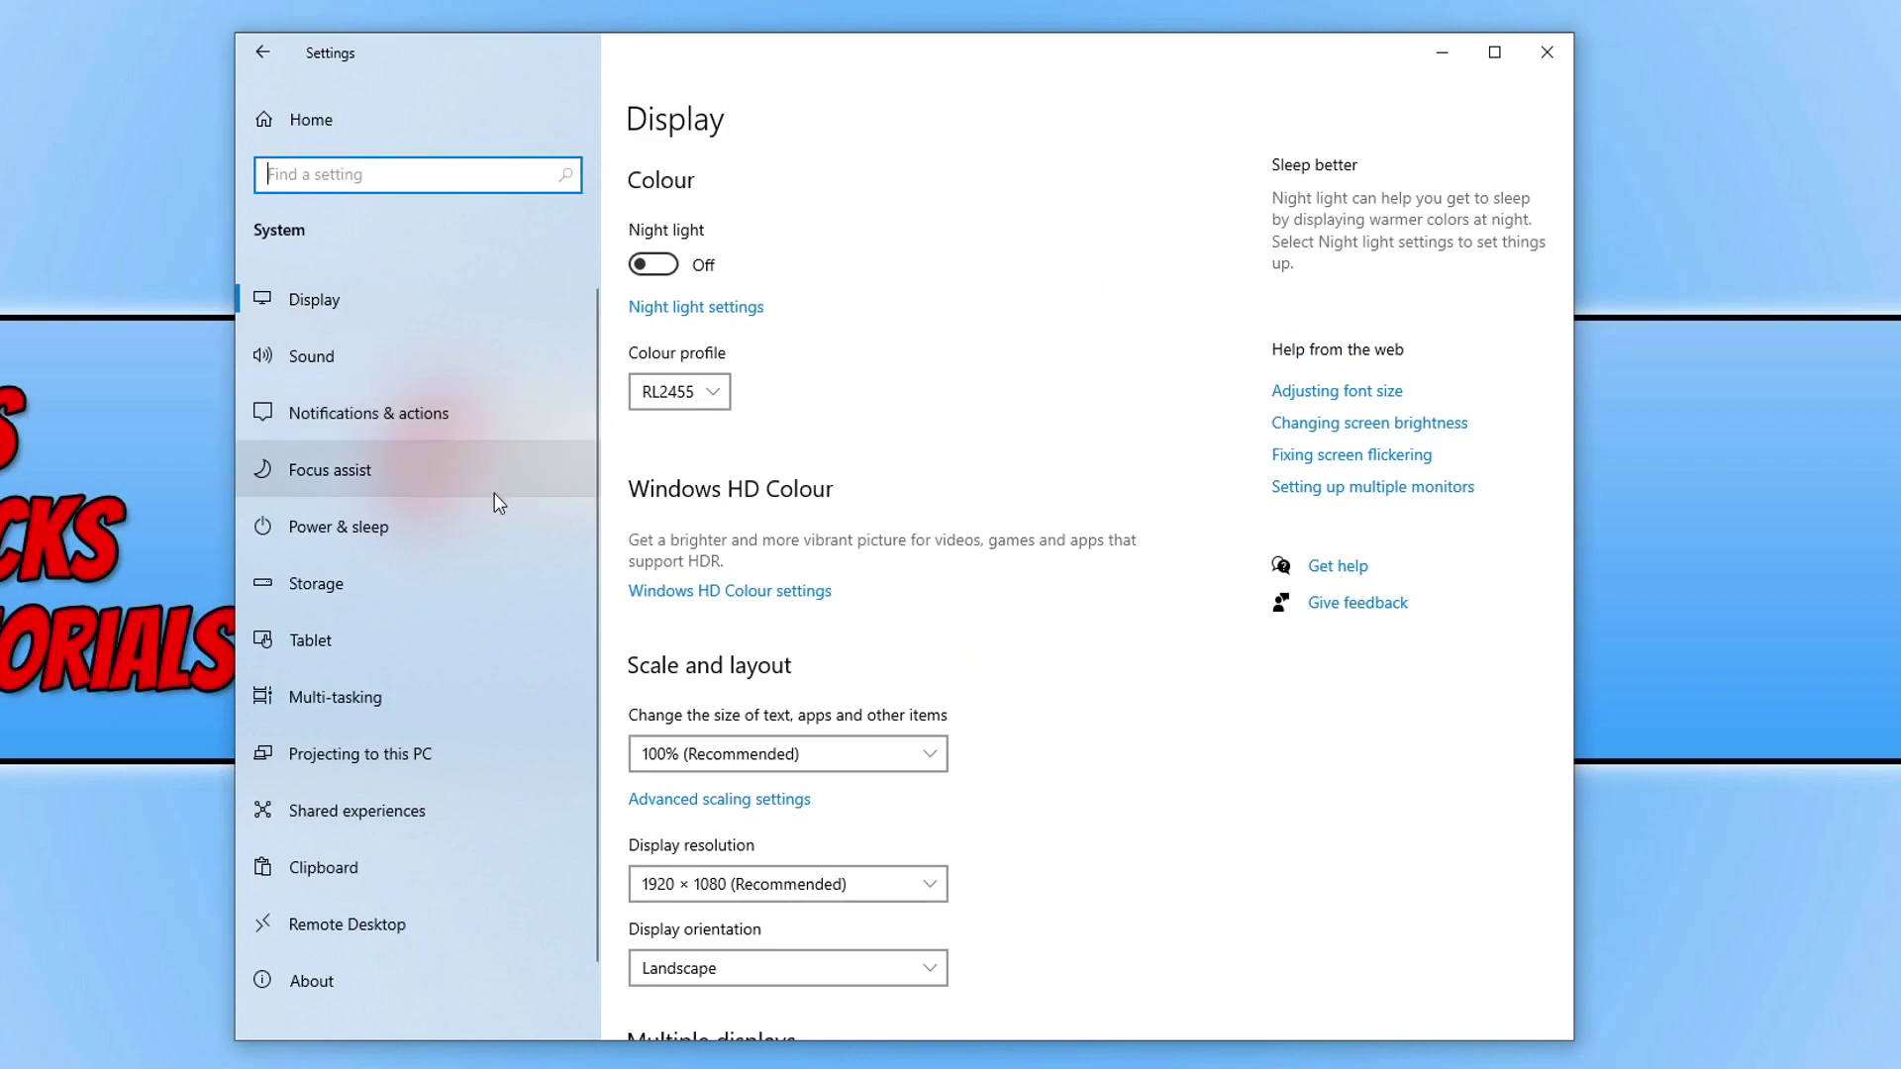
click(482, 531)
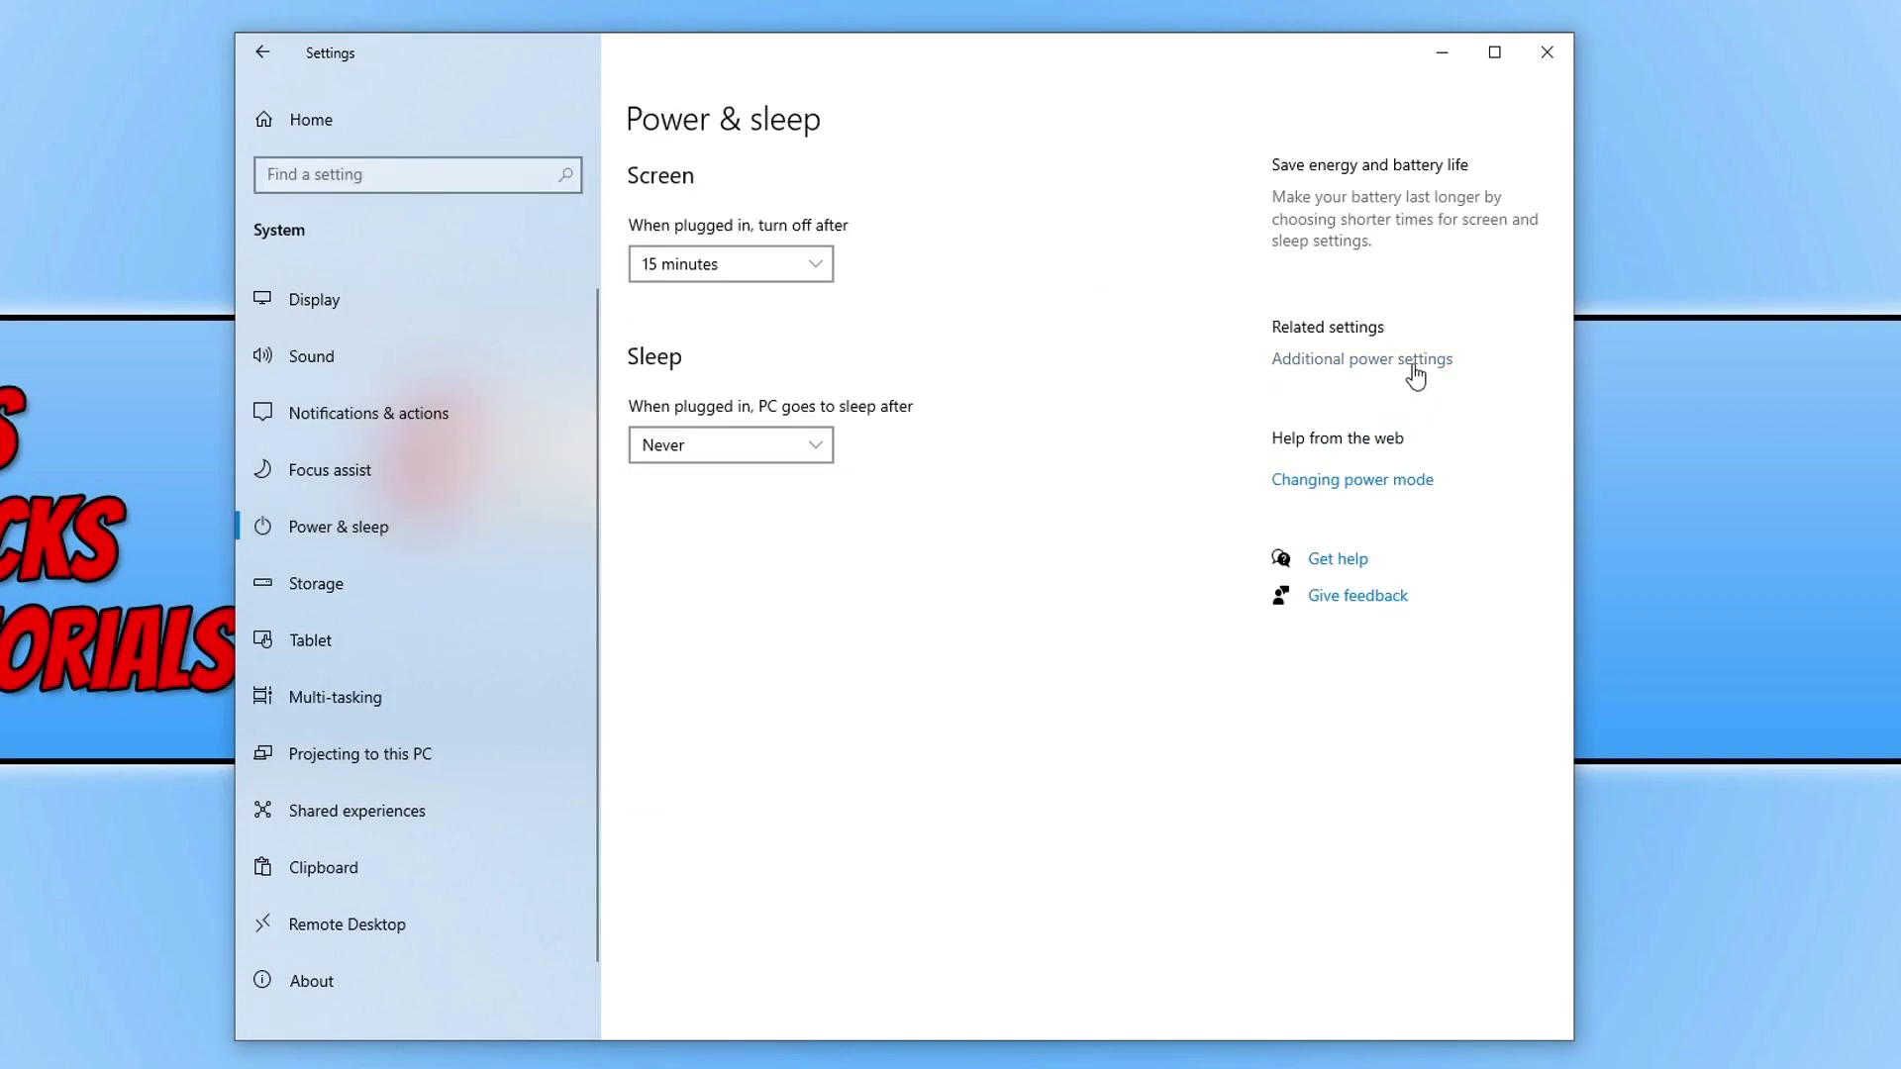
Step: Go to Additional power settings and begin creating a new power plan
click(1414, 363)
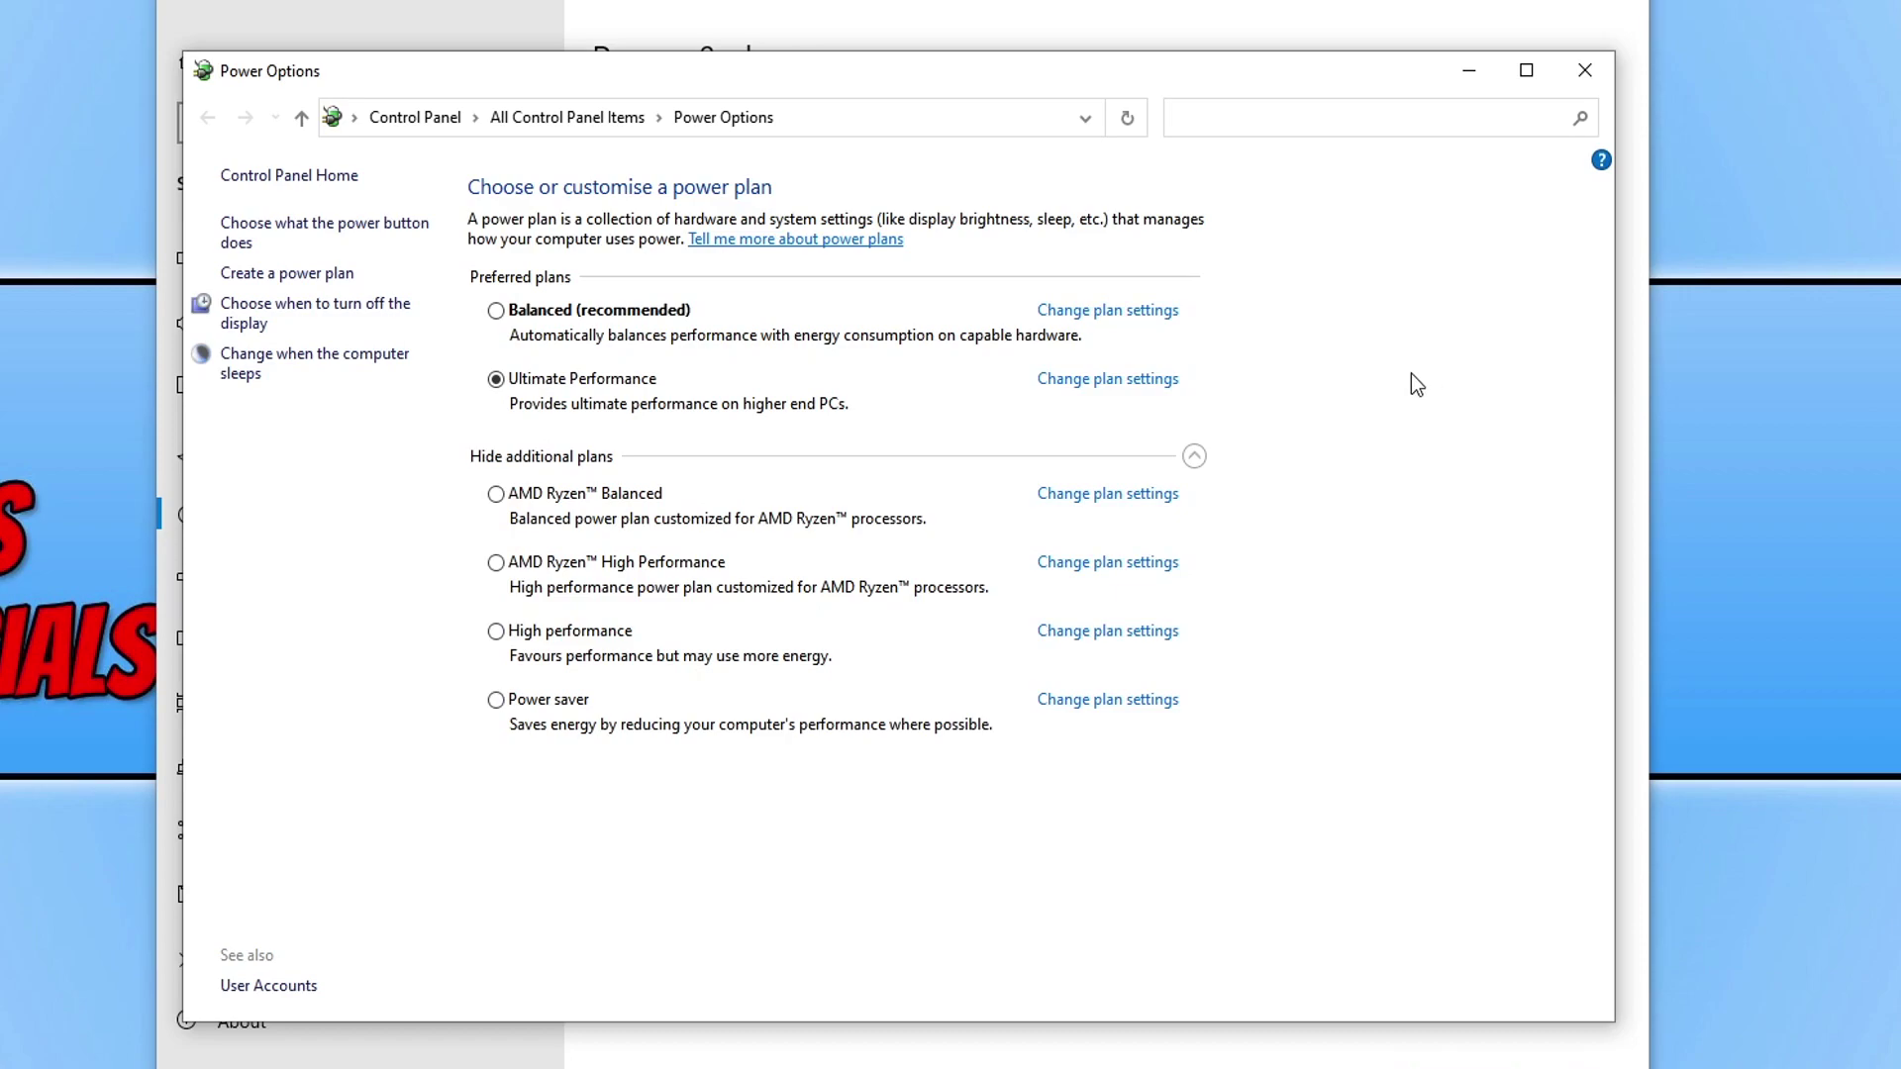
click(333, 278)
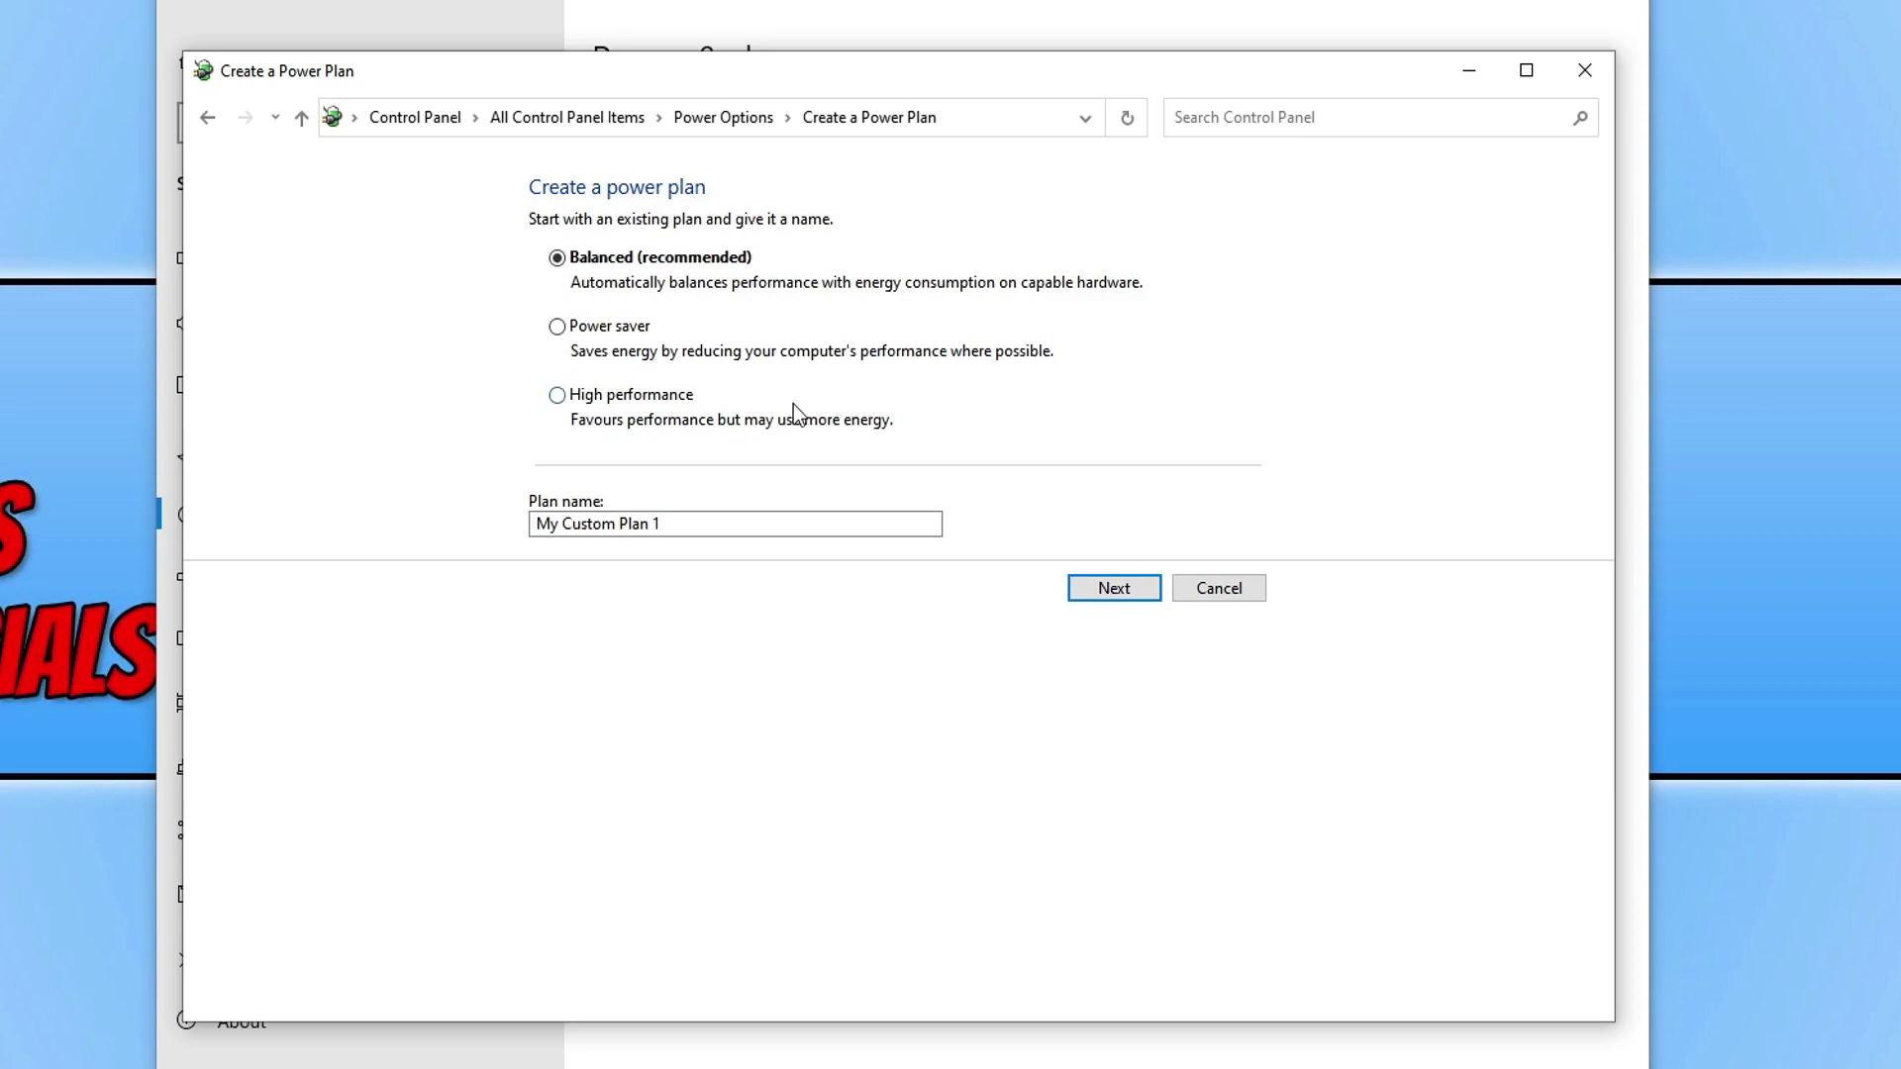
Step: Base the plan on High performance, rename it 'HP', and continue to its sleep settings
click(662, 406)
click(722, 519)
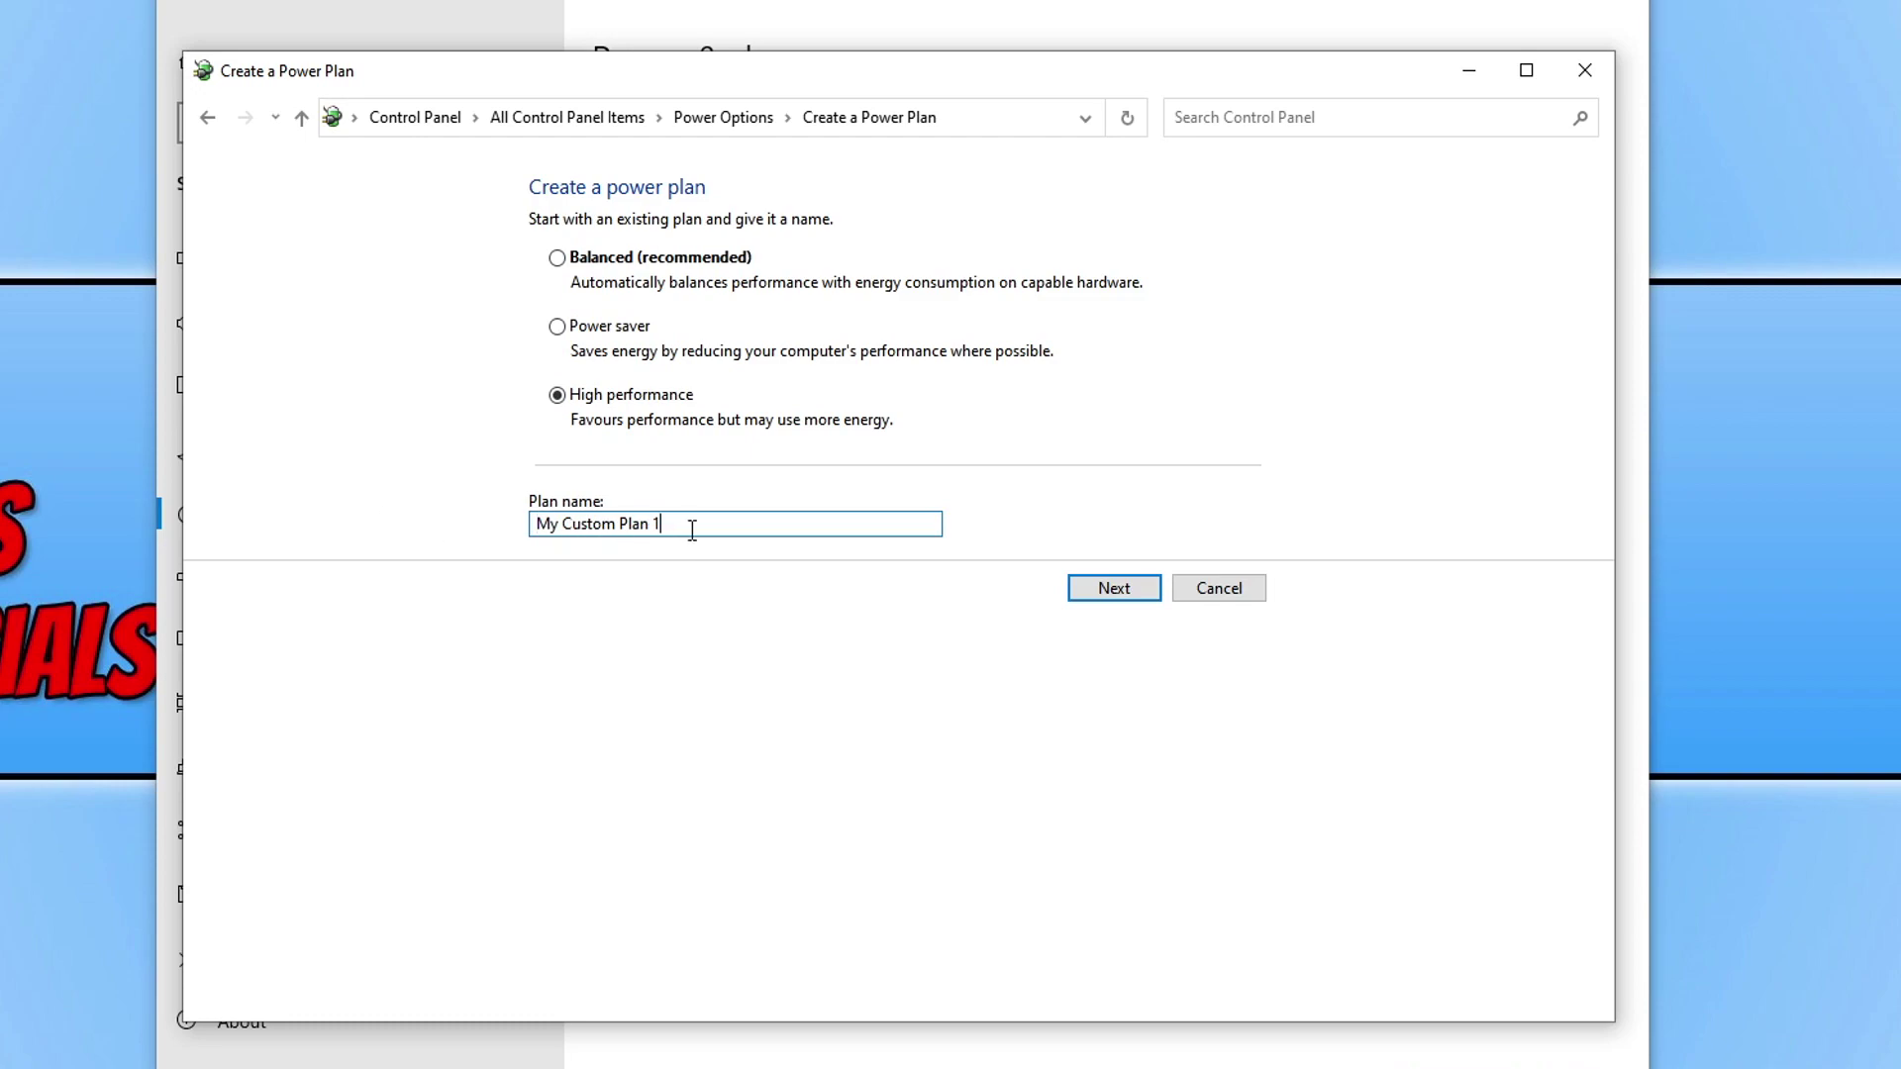
drag(691, 530, 320, 522)
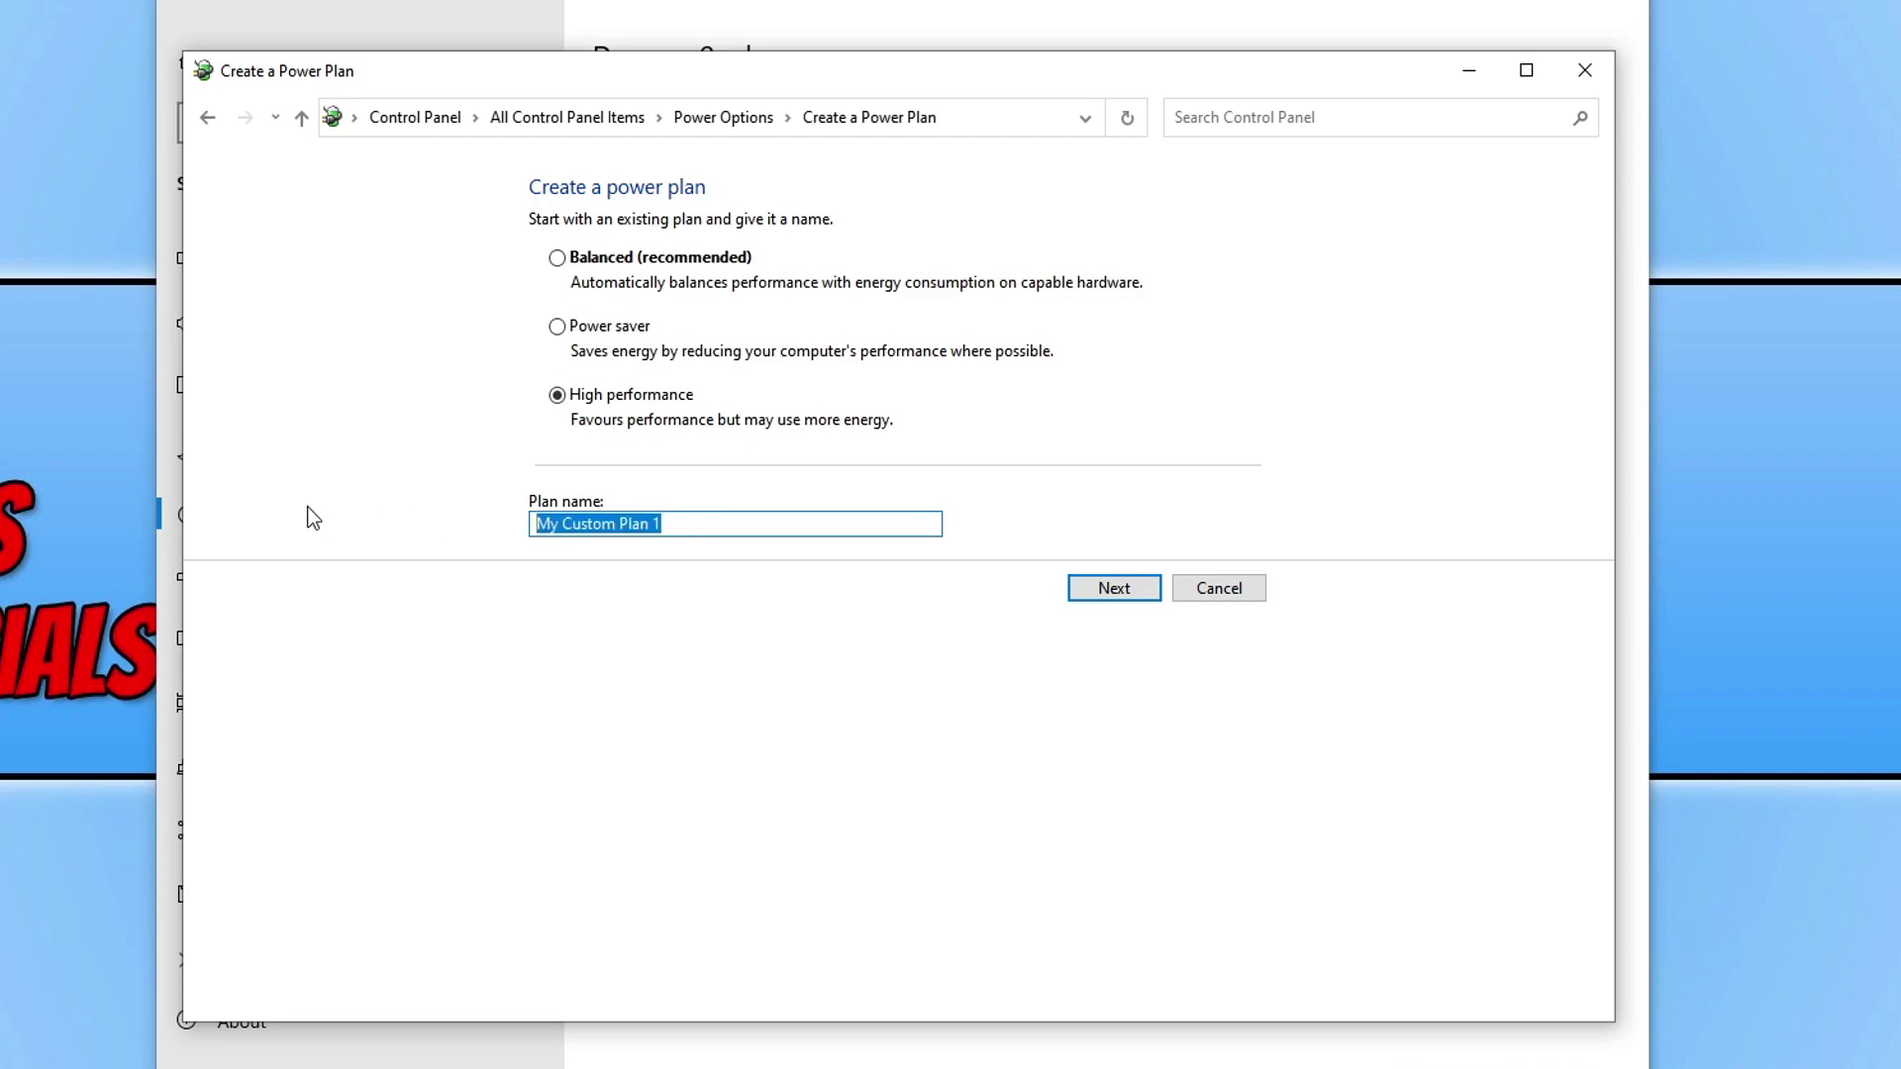
text(HP)
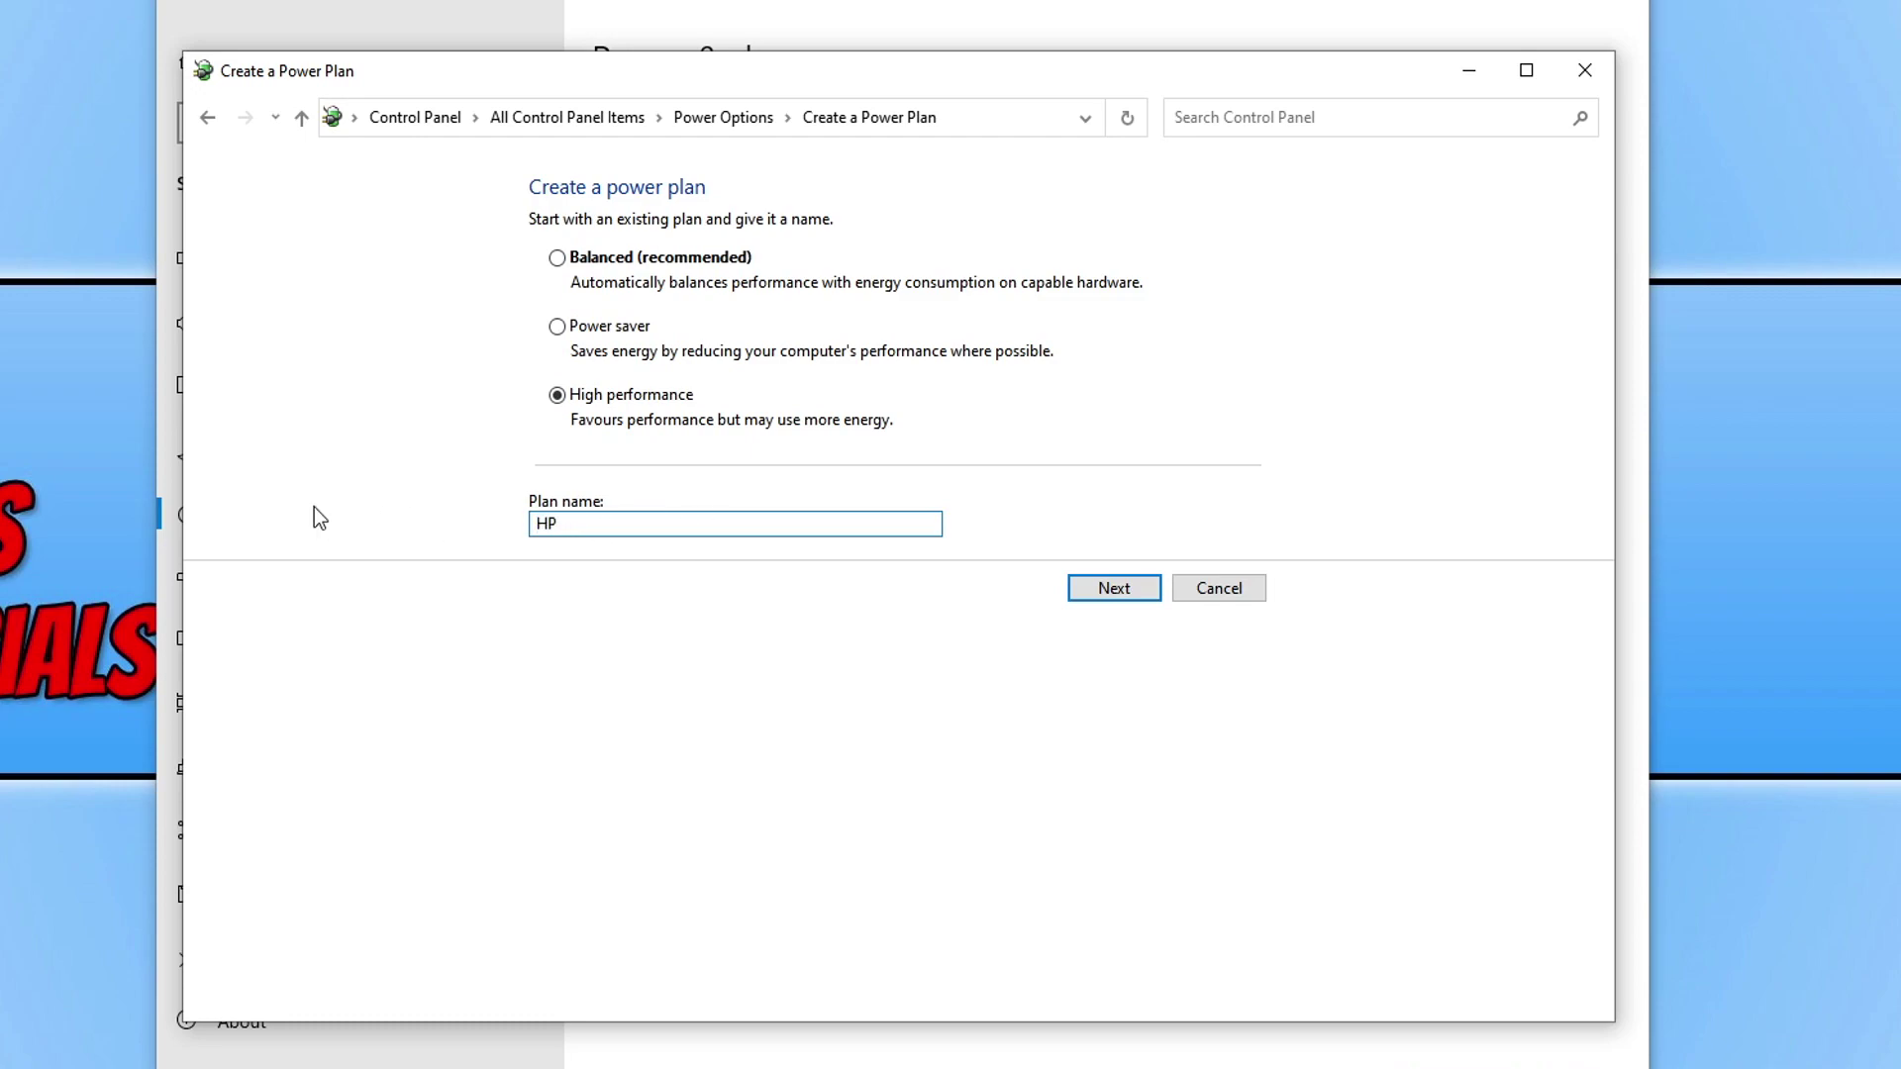
click(1114, 594)
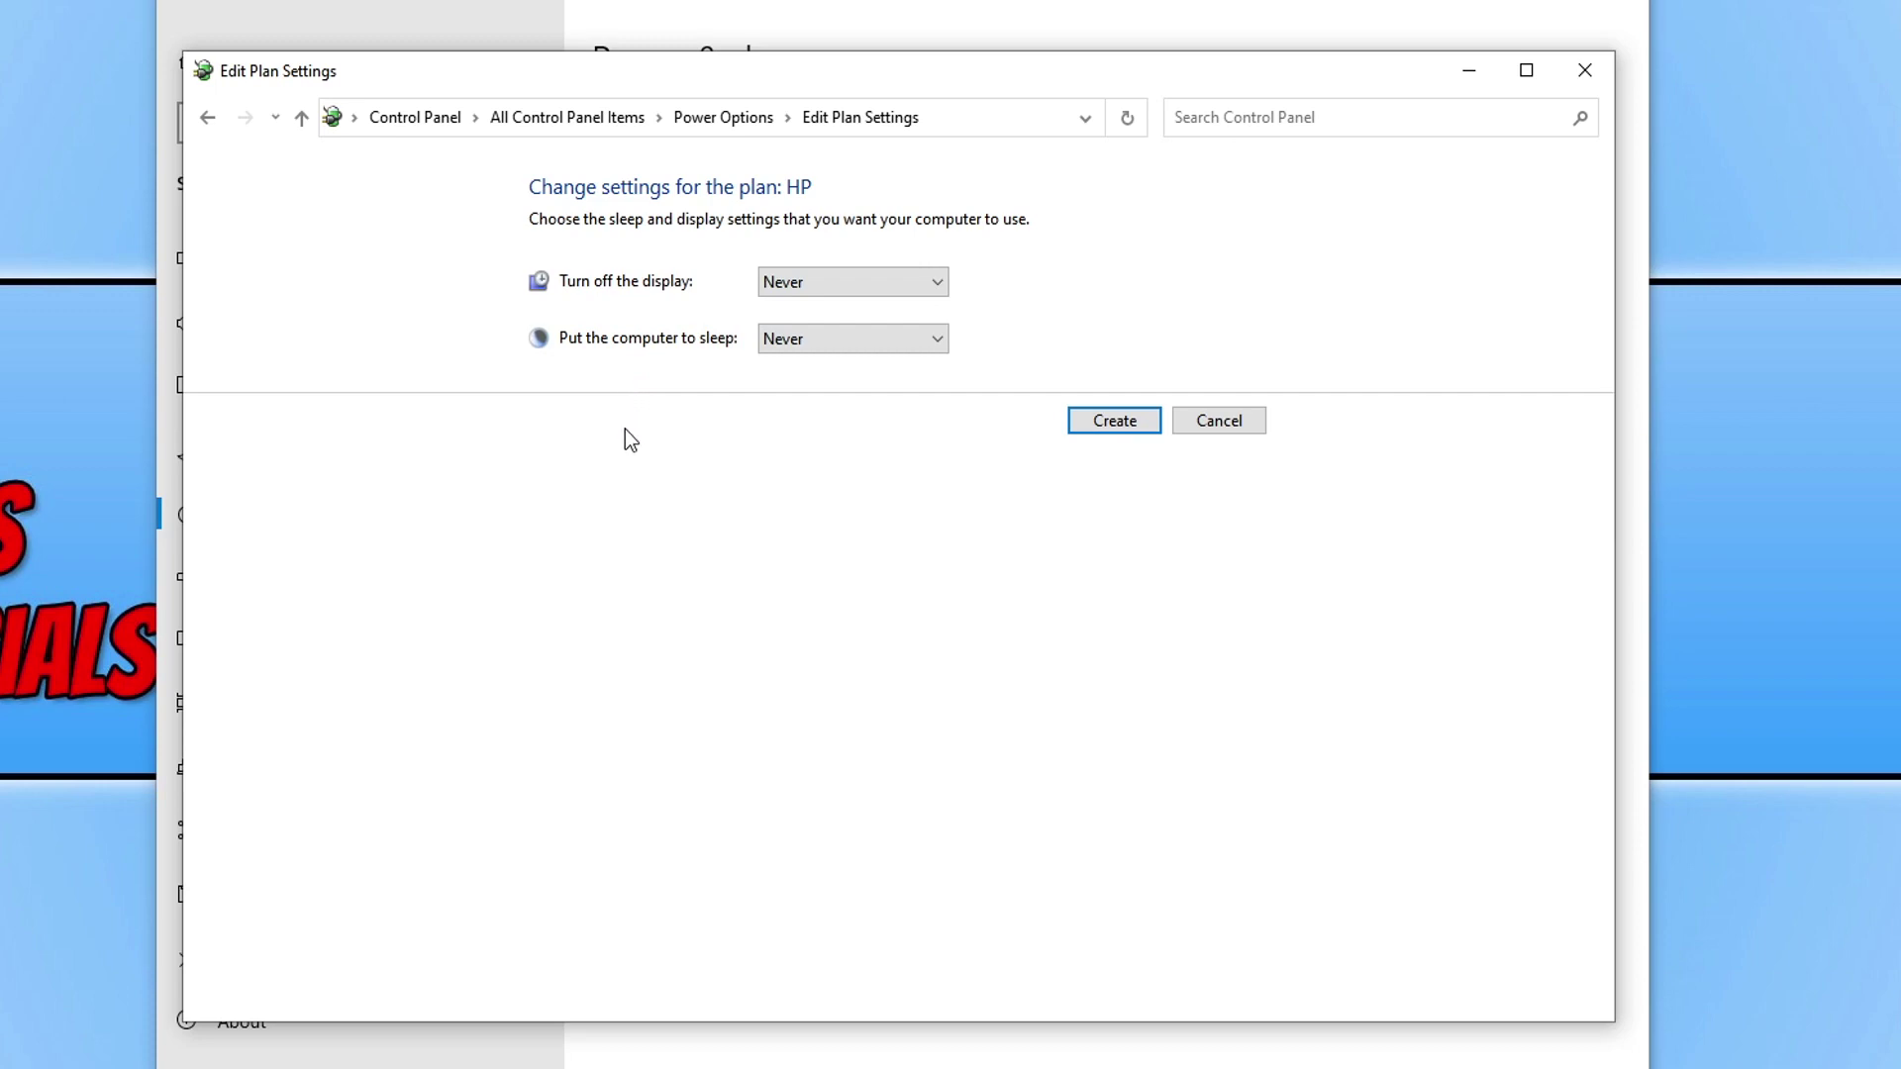
Step: Create the HP plan so Power Options shows it as the active plan
click(1115, 422)
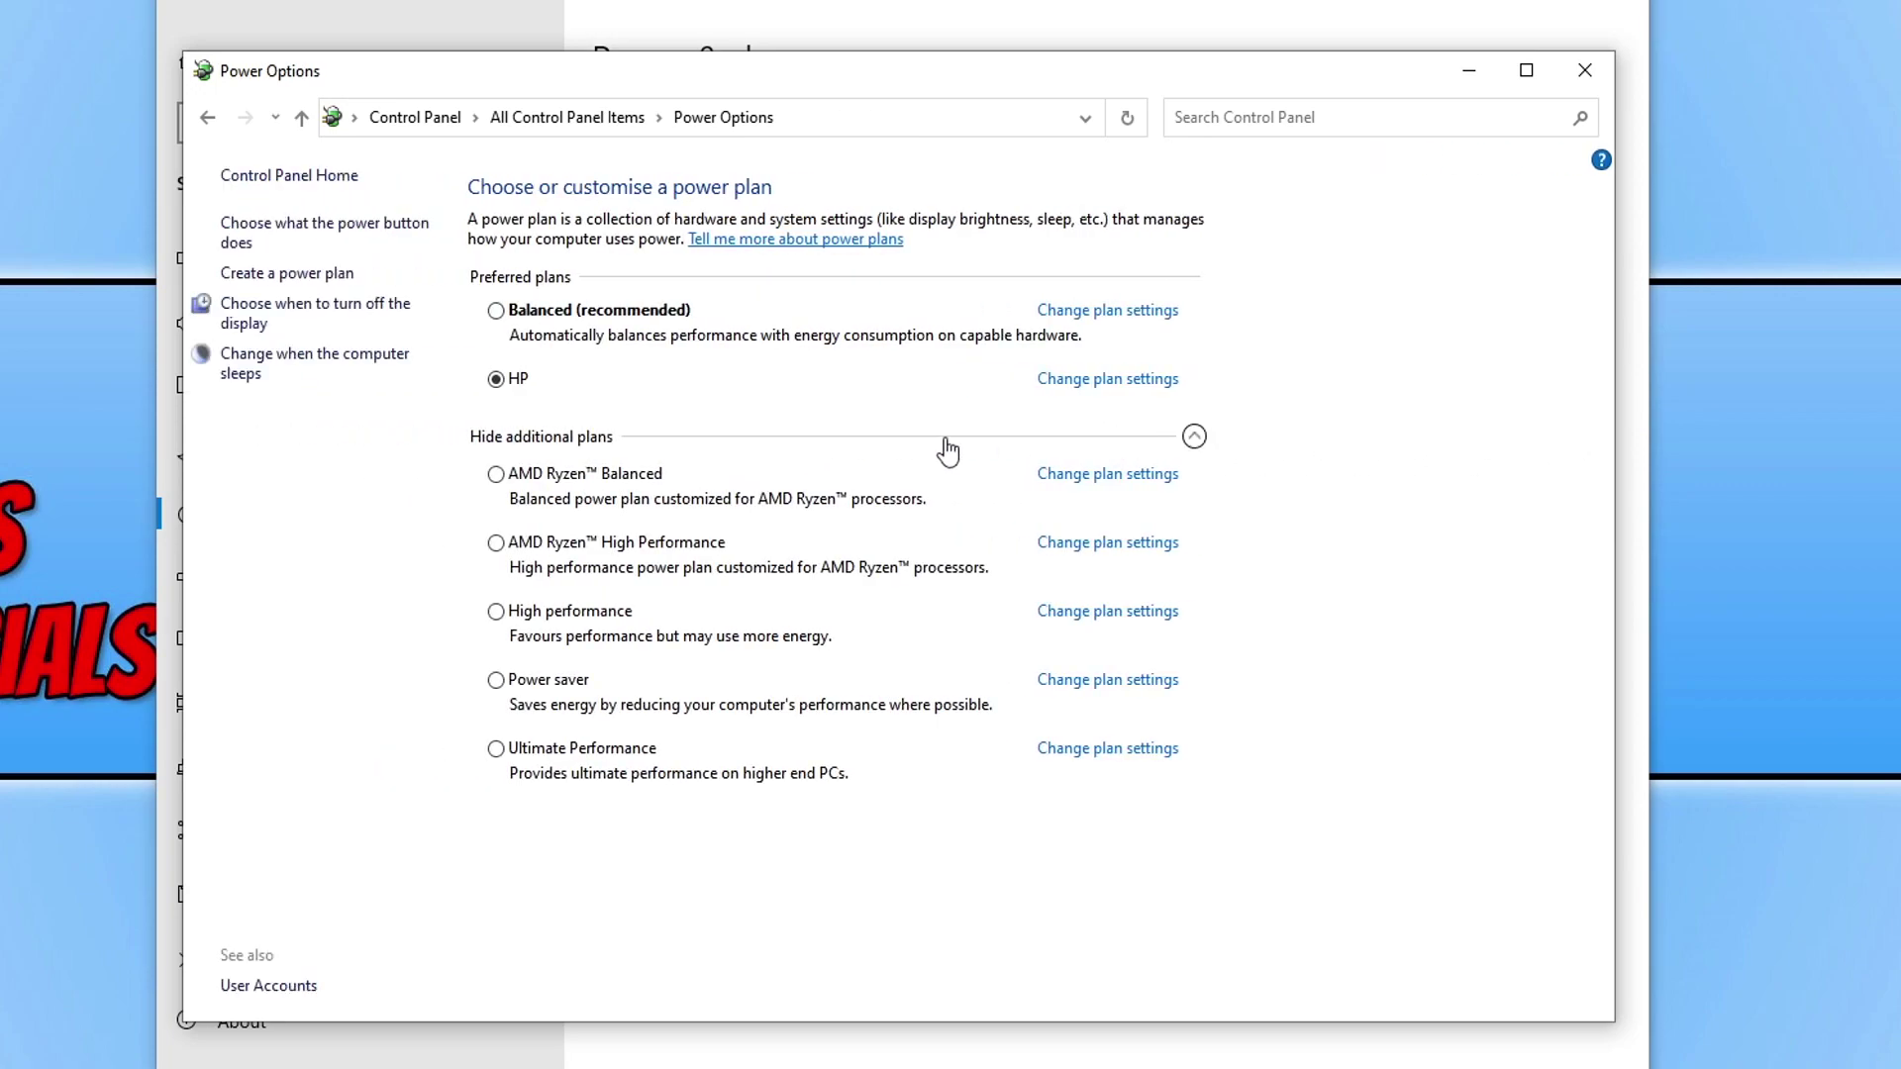